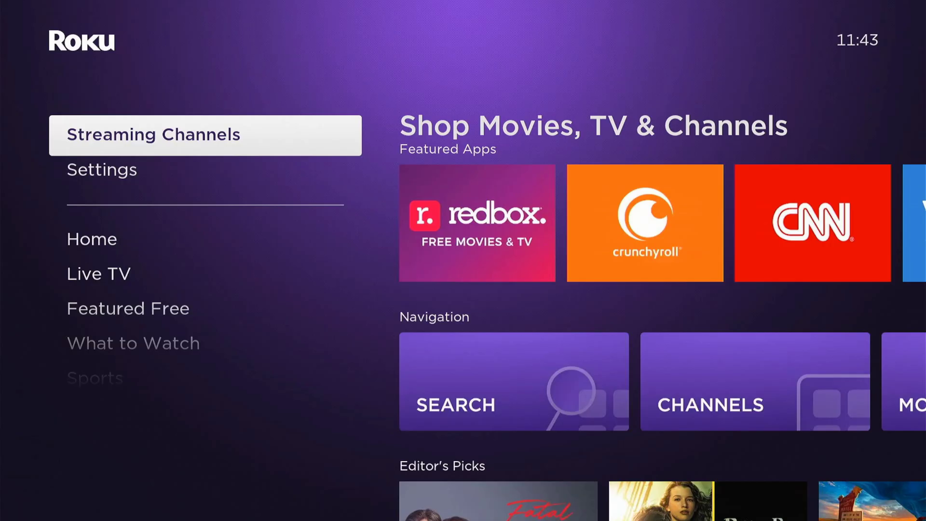
Open the hidden Developer Settings screen from the Roku home screen using the remote's secret sequence
key("Home")
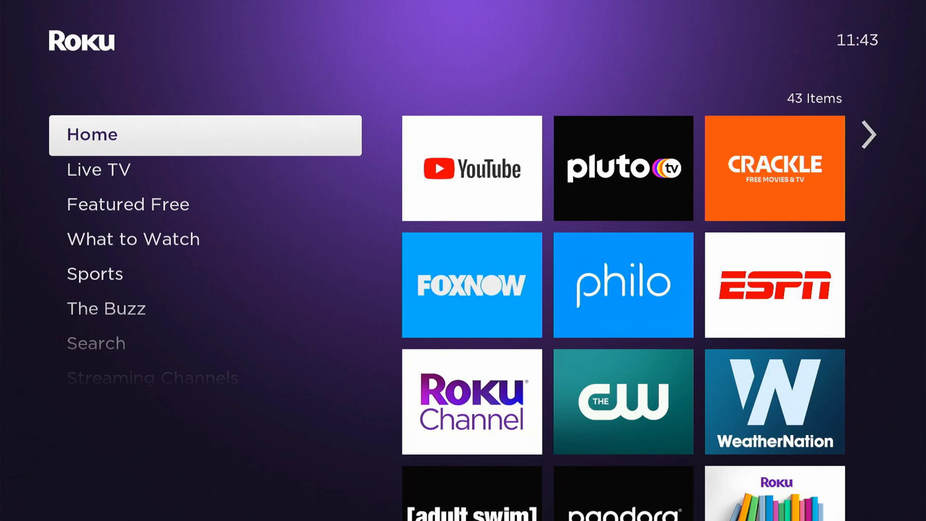
key("Up")
key("Up")
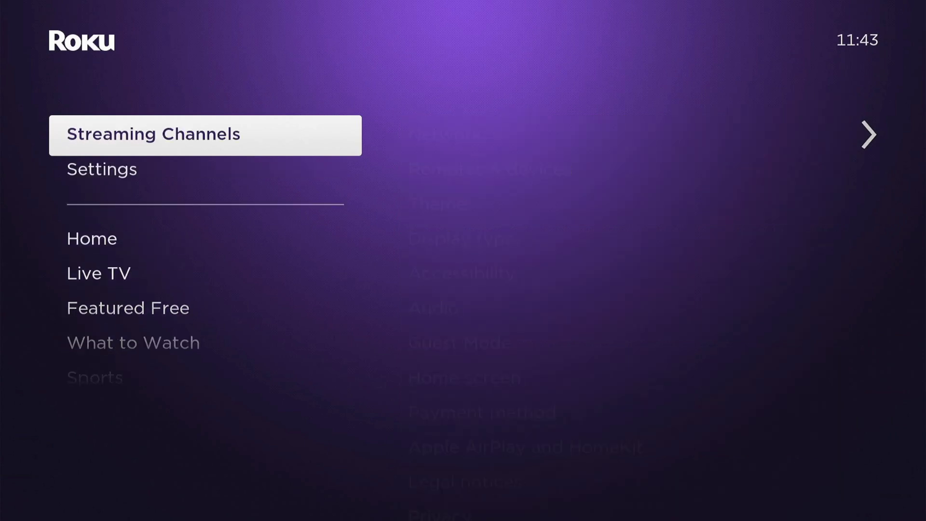
key("Right")
key("Left")
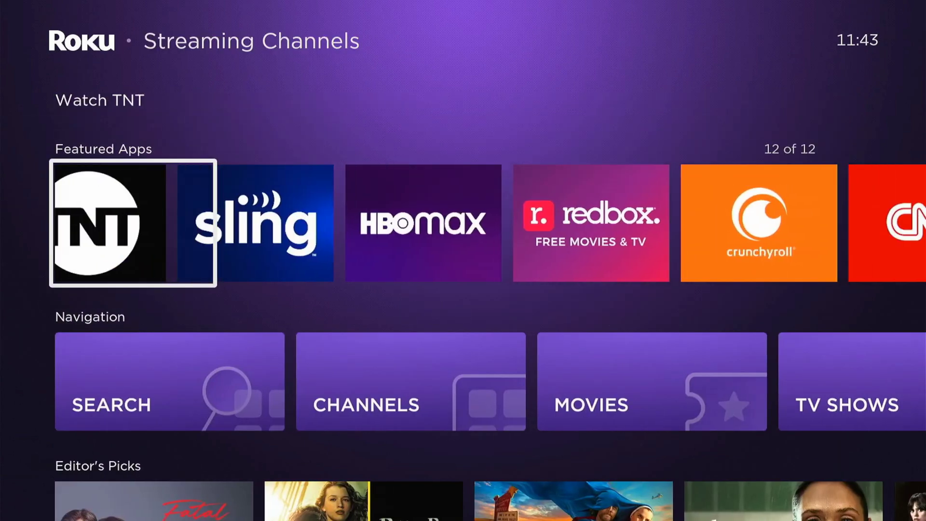
key("Right")
key("Left")
key("Right")
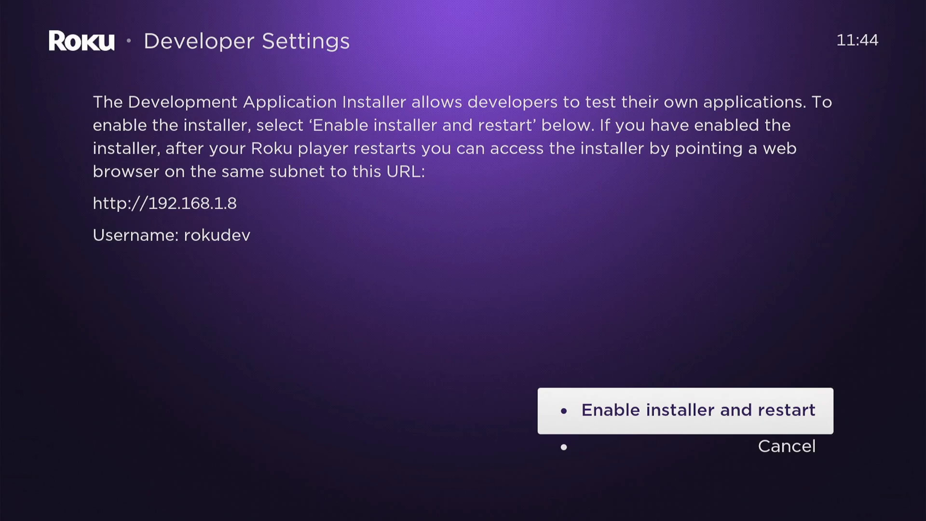
Choose to enable the development application installer and restart, and continue past the security warning
key("Return")
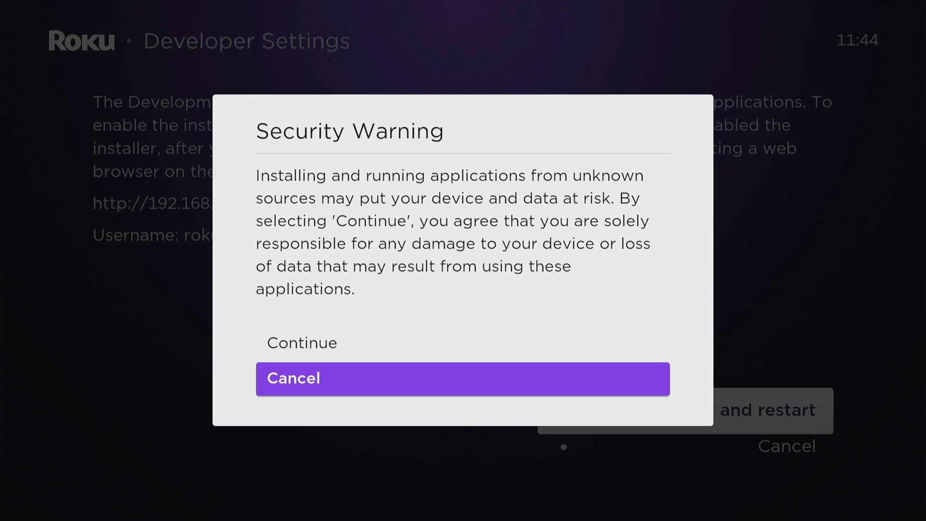
key("Up")
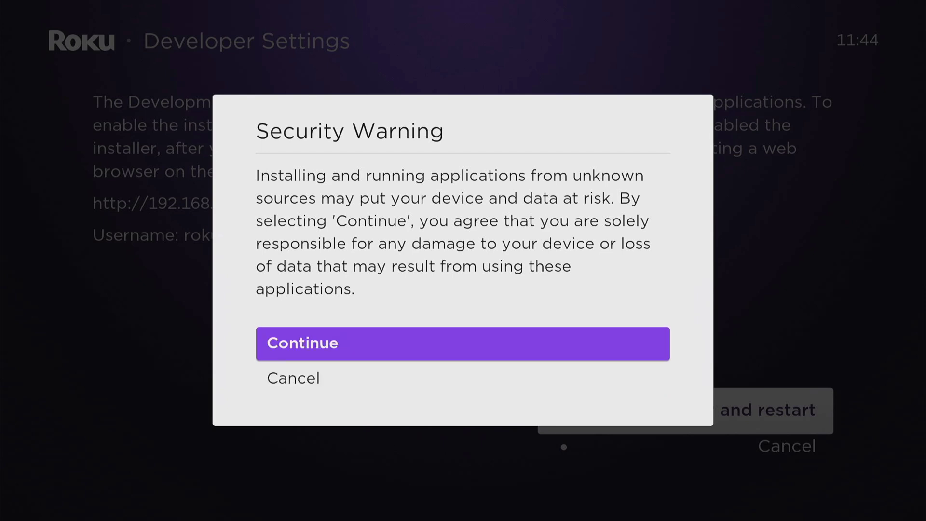
key("Return")
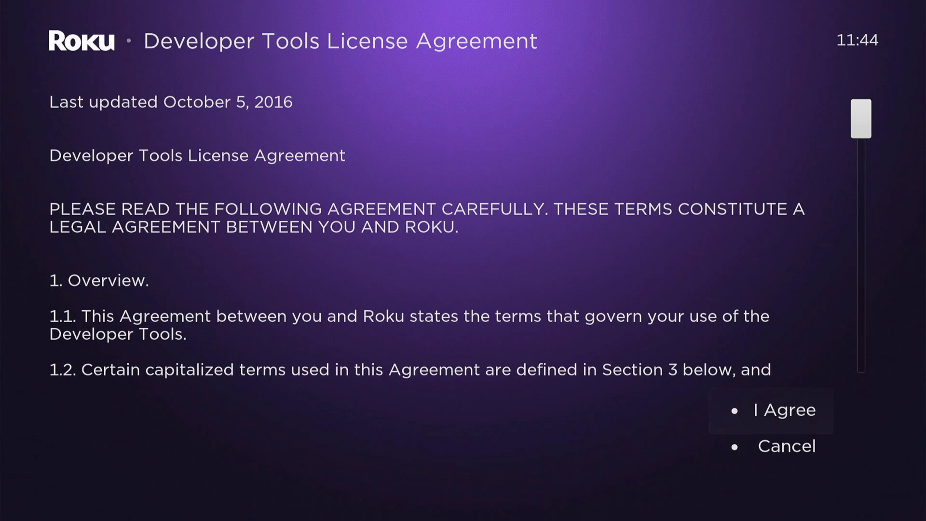
Look through the start of the Developer Tools License Agreement and agree to it
key("Down")
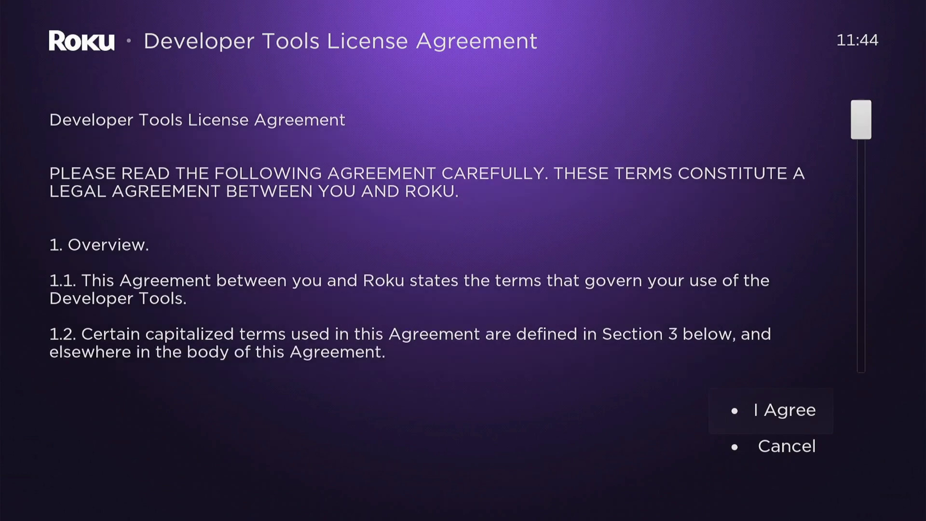
key("Down")
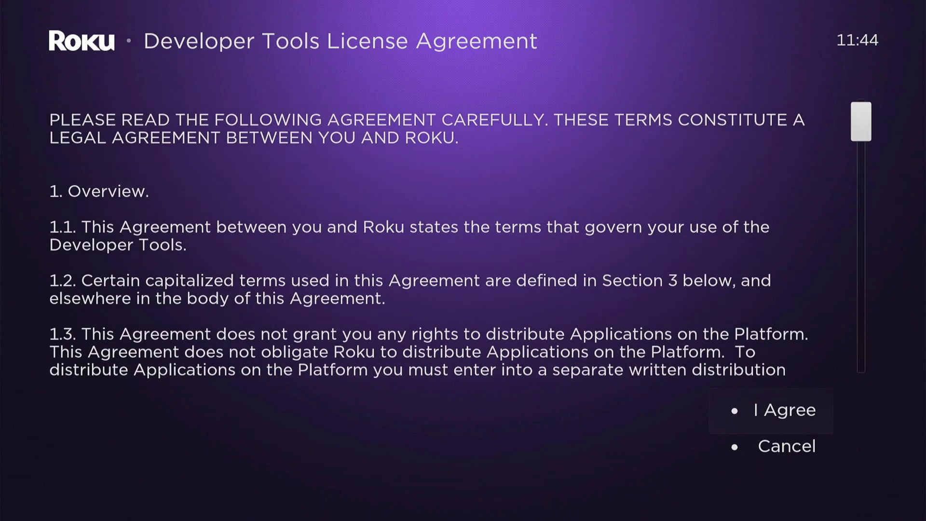
key("Right")
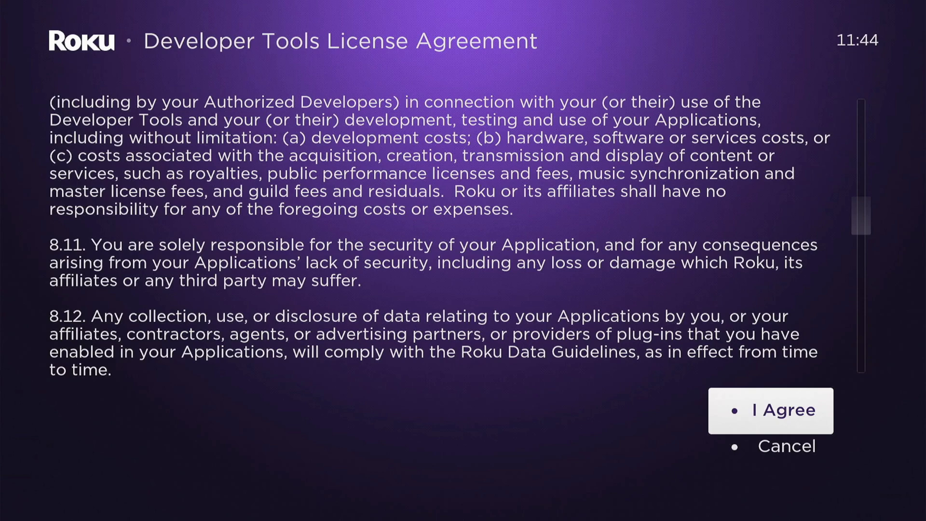
key("Down")
key("Up")
key("Return")
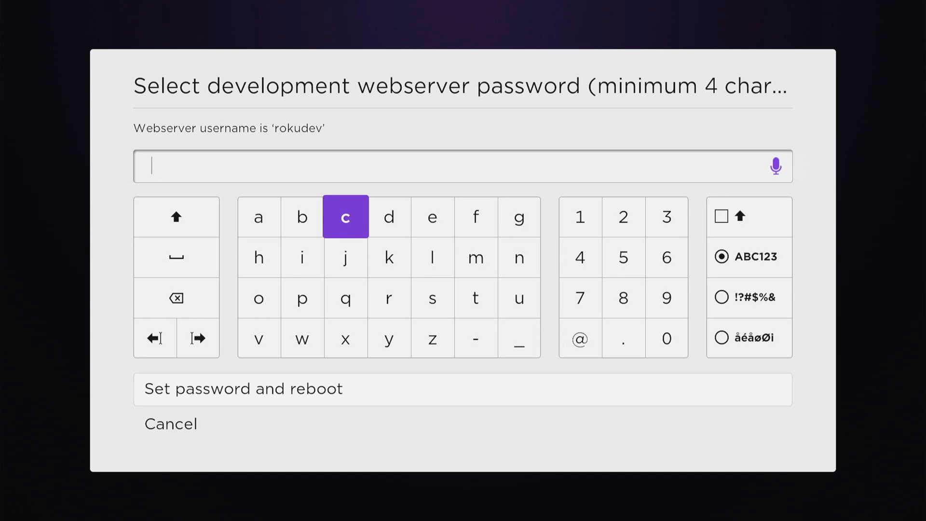
Enter a development webserver password and choose to set it and reboot the Roku
key("Right")
key("Down")
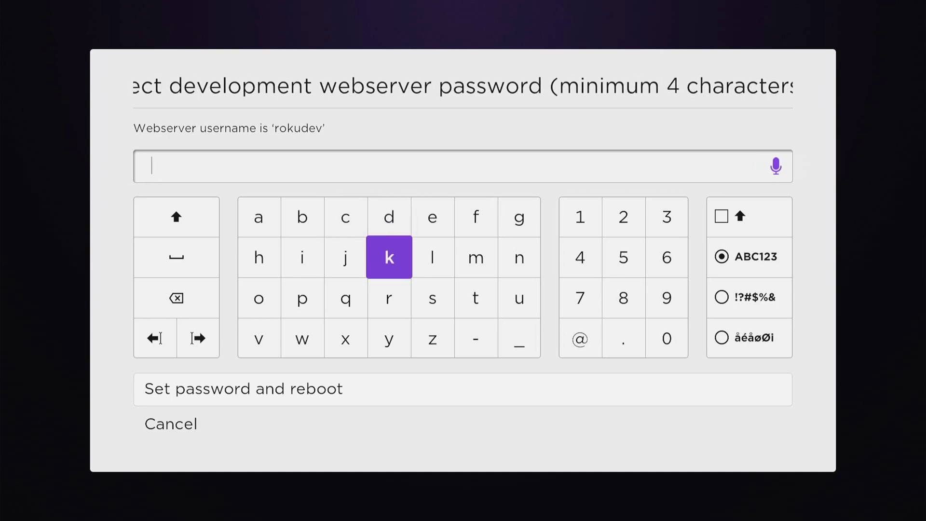
key("Left")
key("Left")
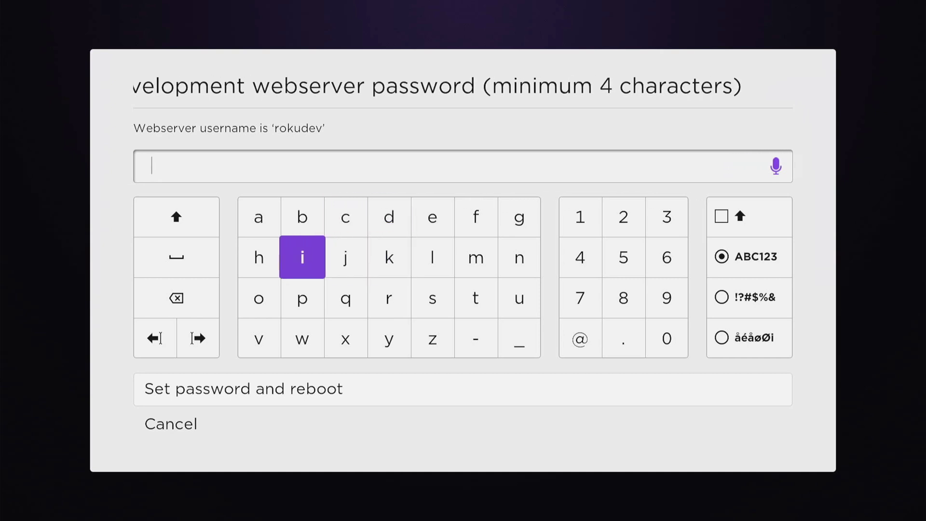
key("Right")
key("Right")
key("Down")
key("Down")
key("Down")
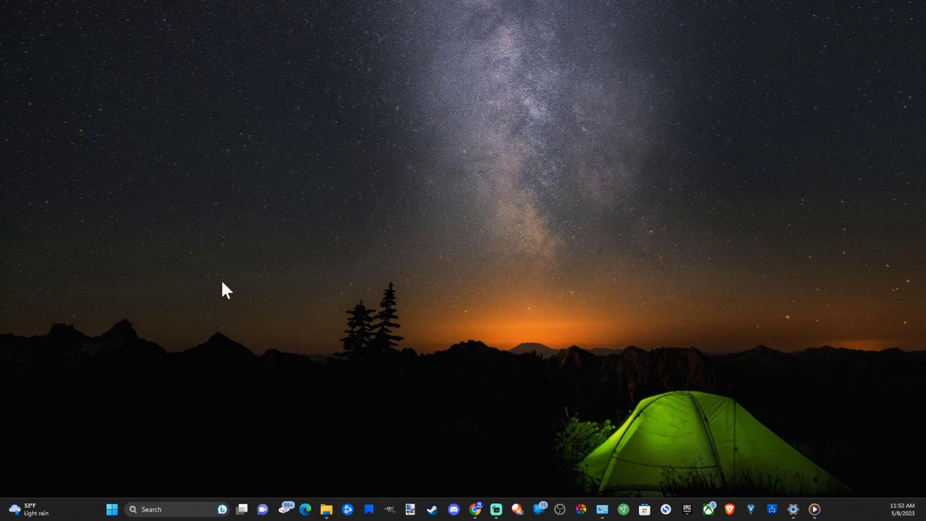
left_click_drag(219, 192, 408, 323)
mouse_move(478, 506)
left_click(306, 509)
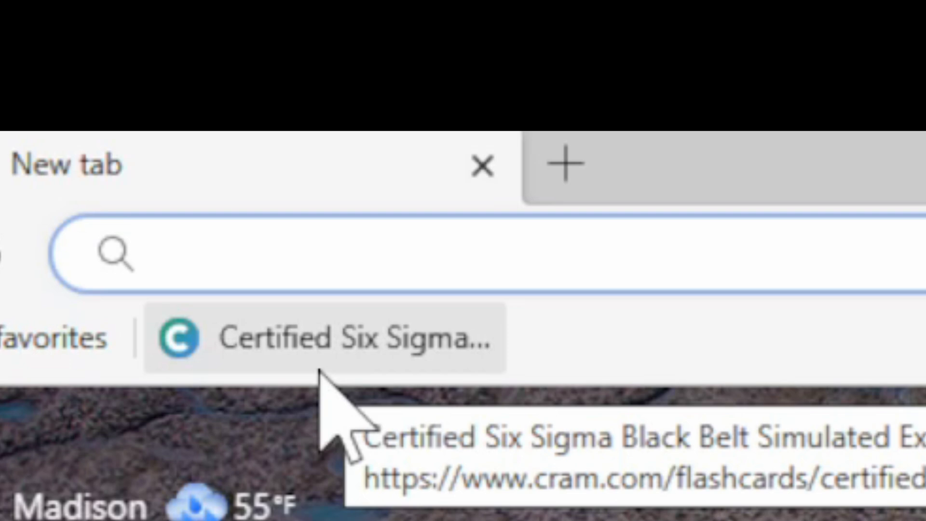
type("192.")
key("Home")
type("Http://")
key("End")
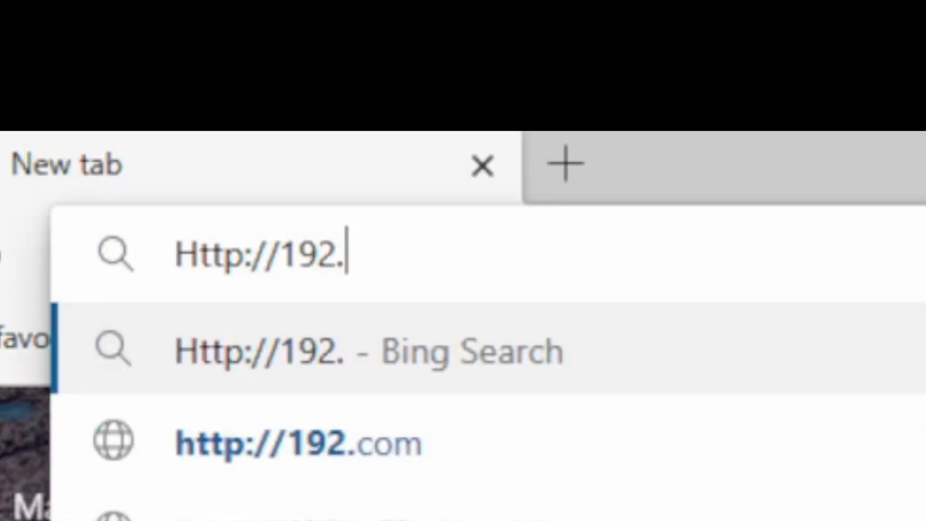
type("168")
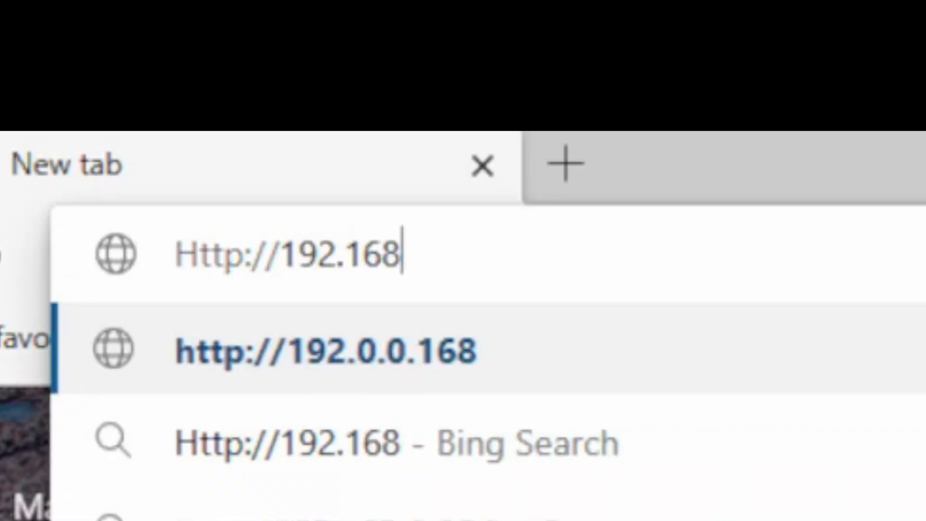
type(".1")
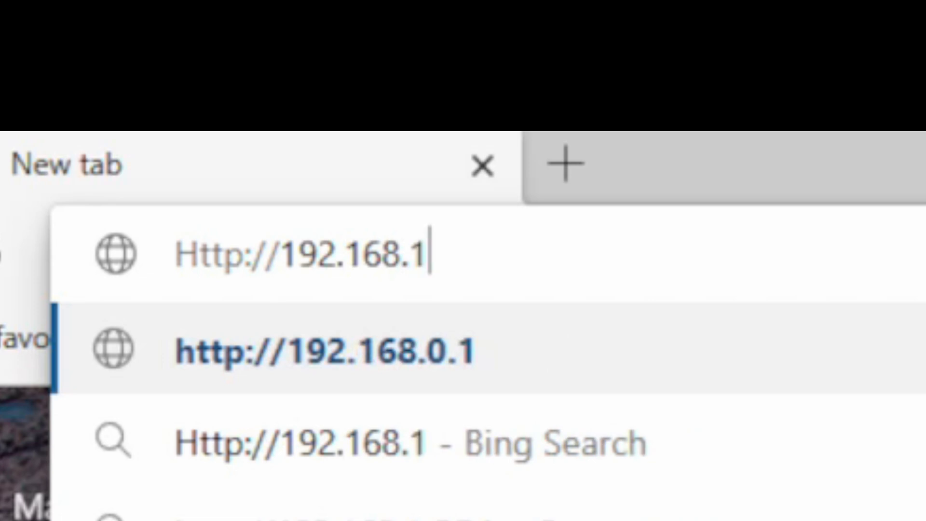
type(".8")
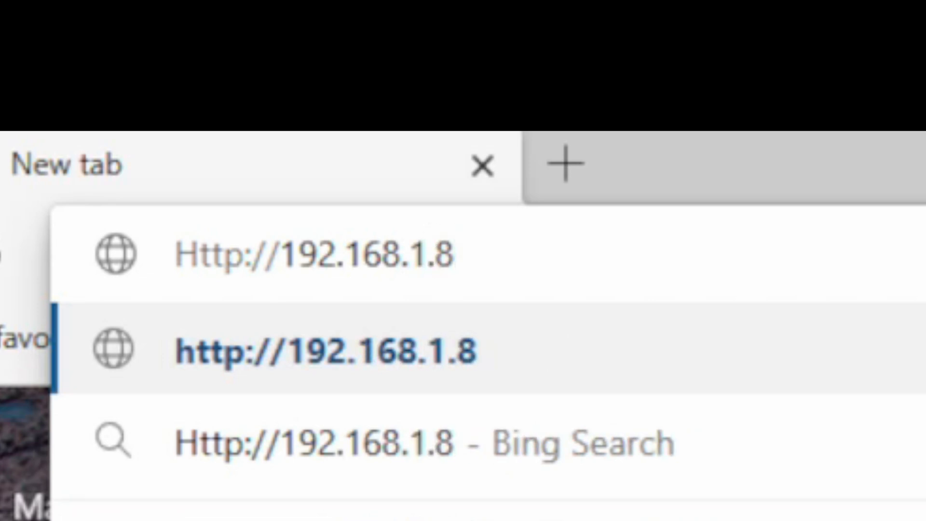
key("Return")
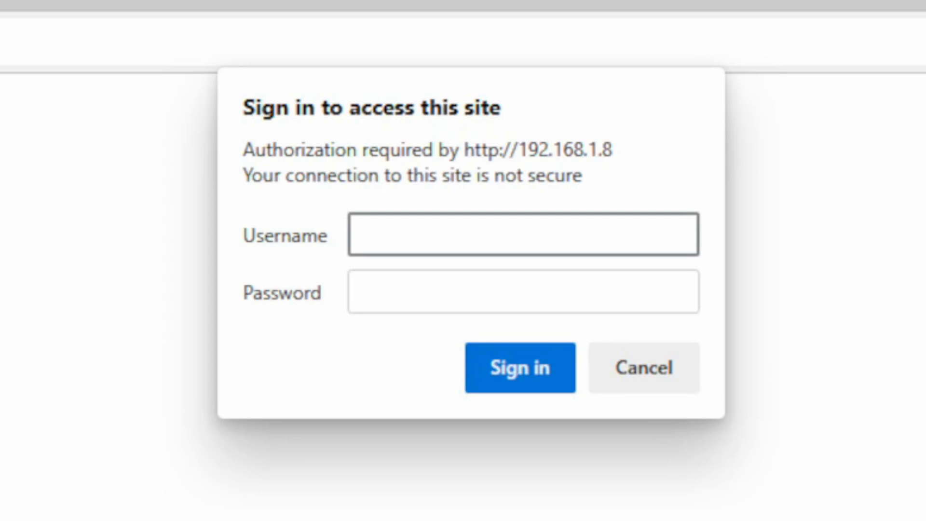
Sign in with the username rokudev and the development webserver password, and dismiss the offer to save the password
type("rokud")
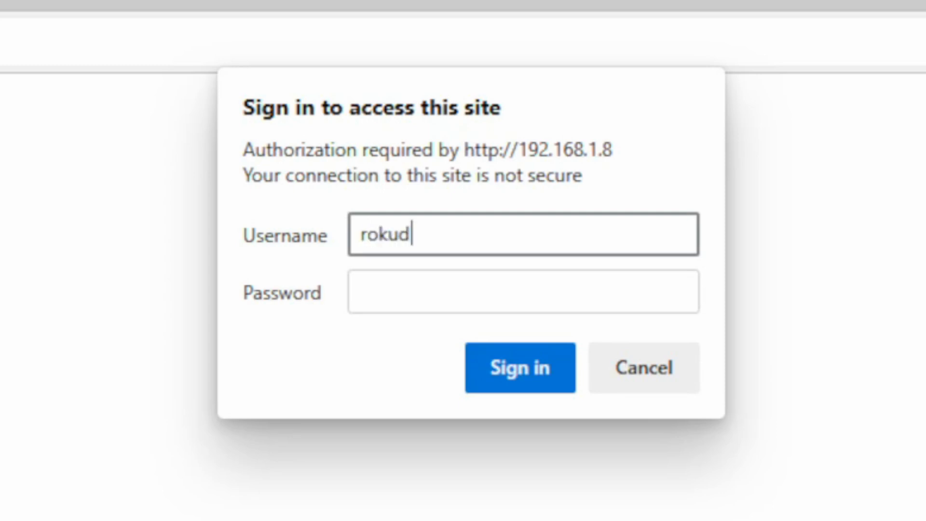
type("ev")
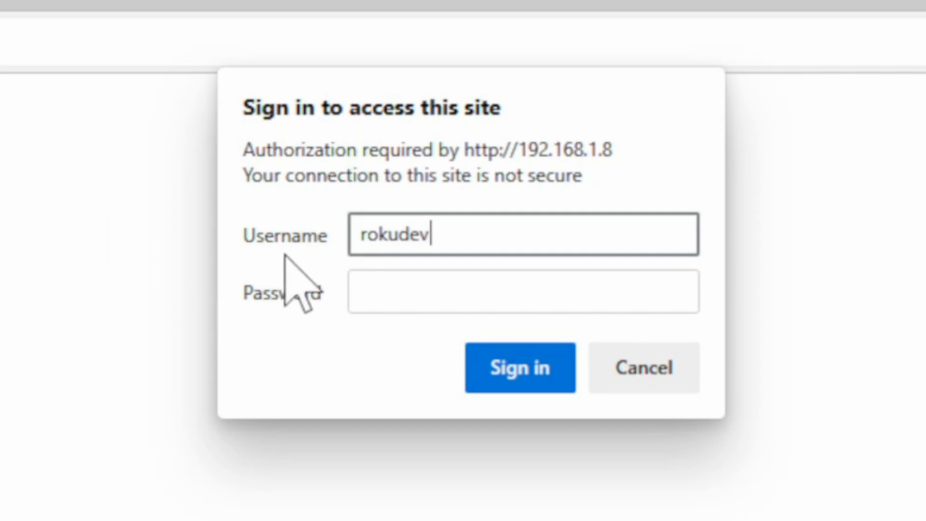
key("Tab")
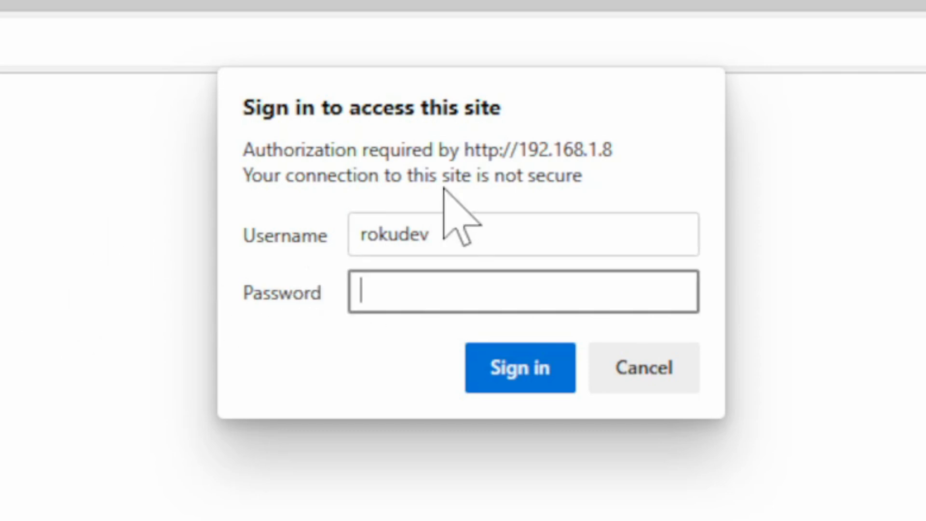
type("*******")
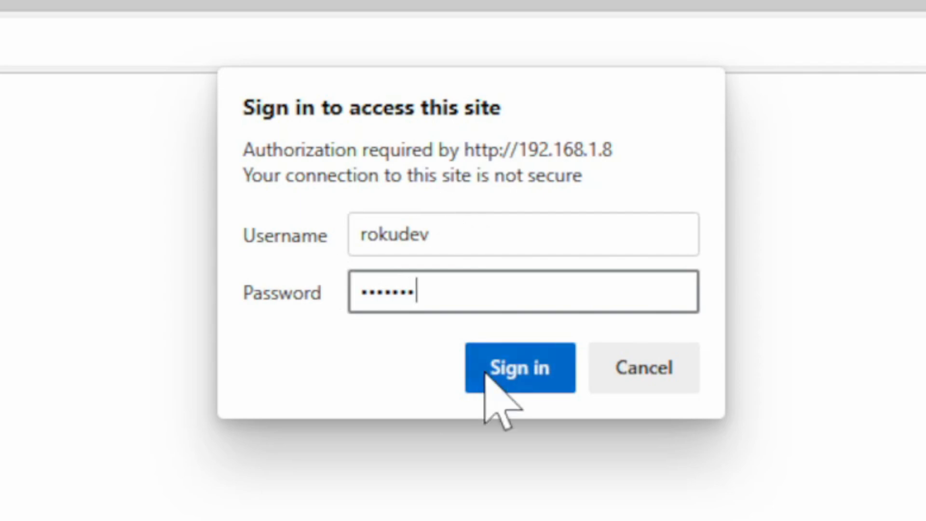
left_click(487, 374)
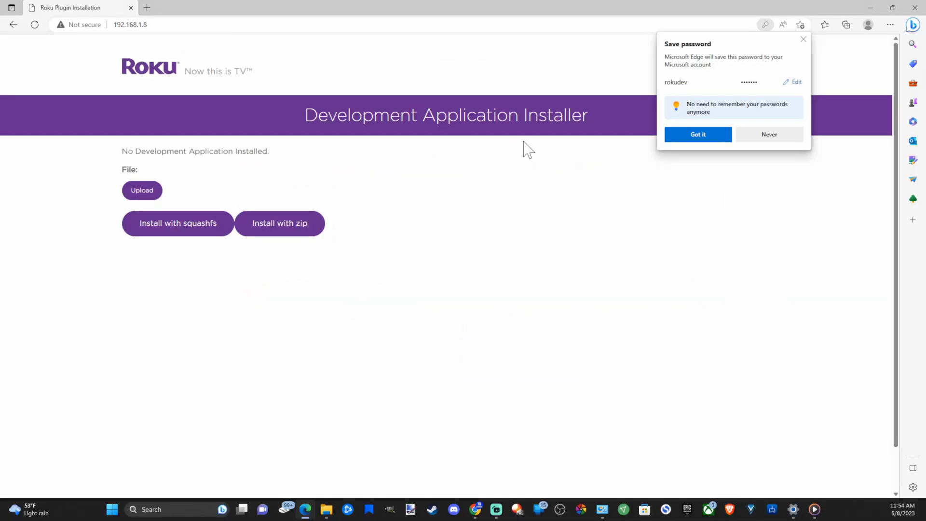
left_click(804, 40)
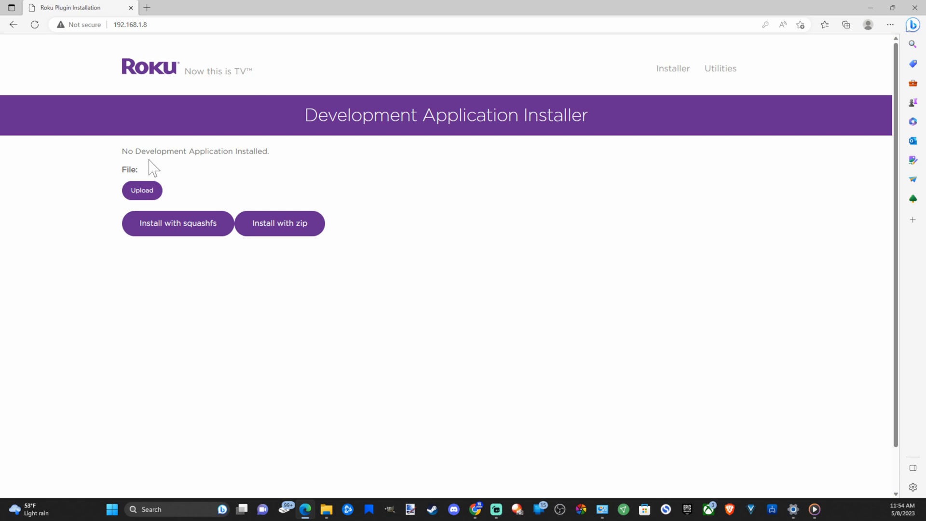
left_click(146, 191)
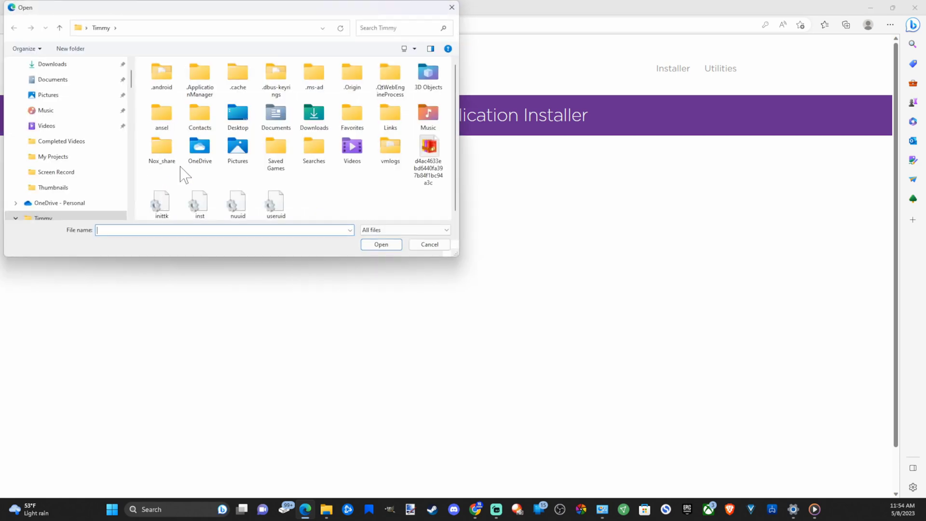
left_click_drag(237, 6, 374, 97)
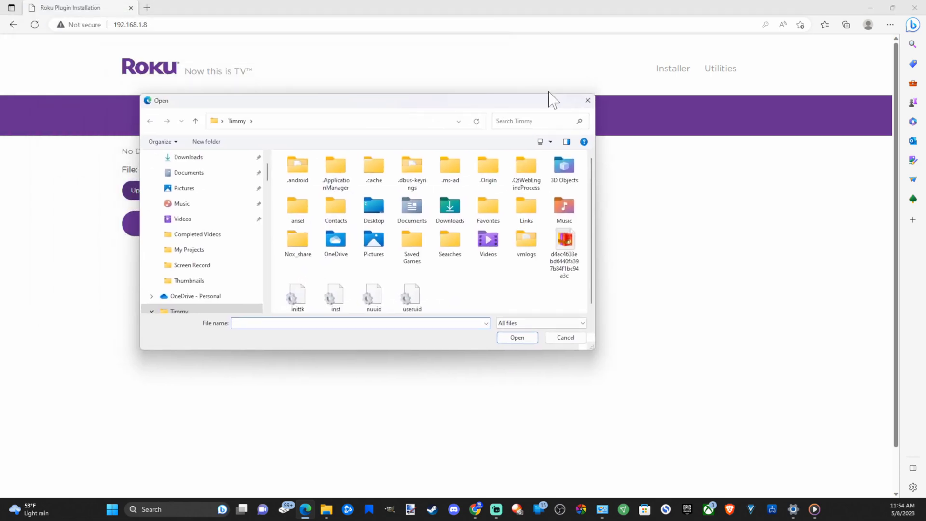
left_click(588, 101)
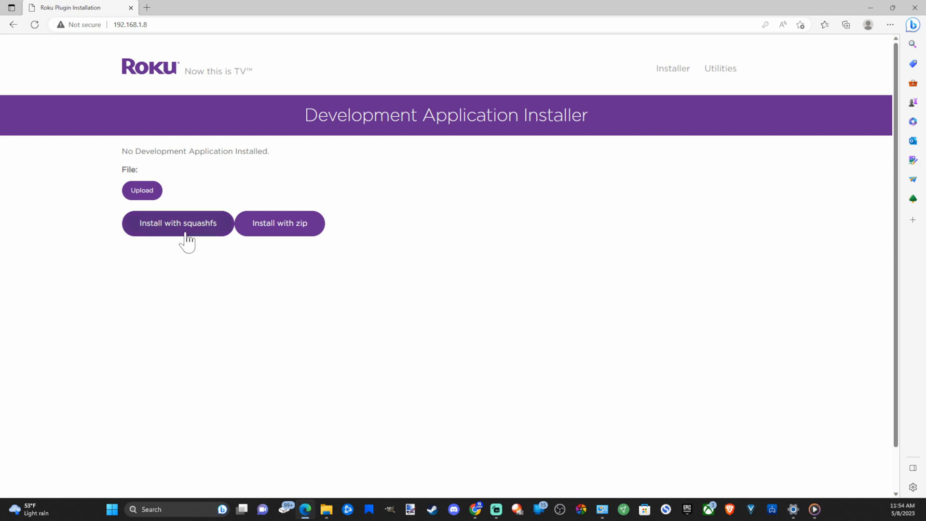